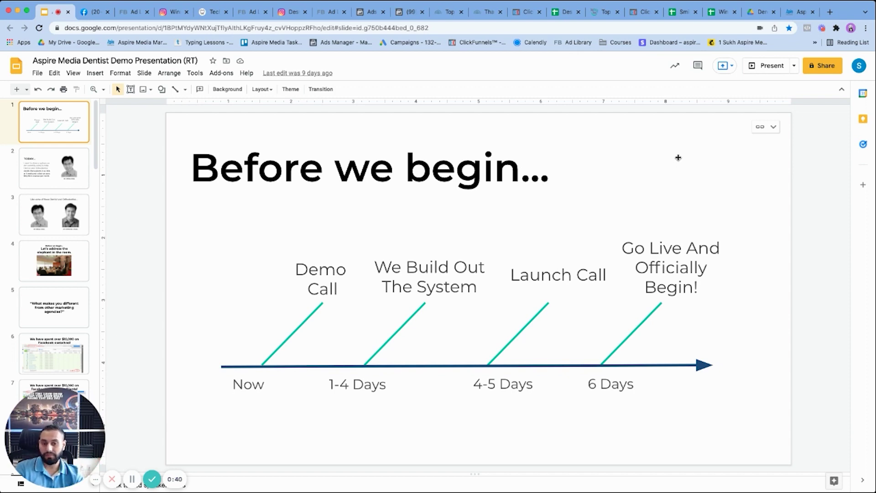
Step: Scroll through the pitch deck's slide filmstrip in Google Slides
scroll(48, 193, down, 10)
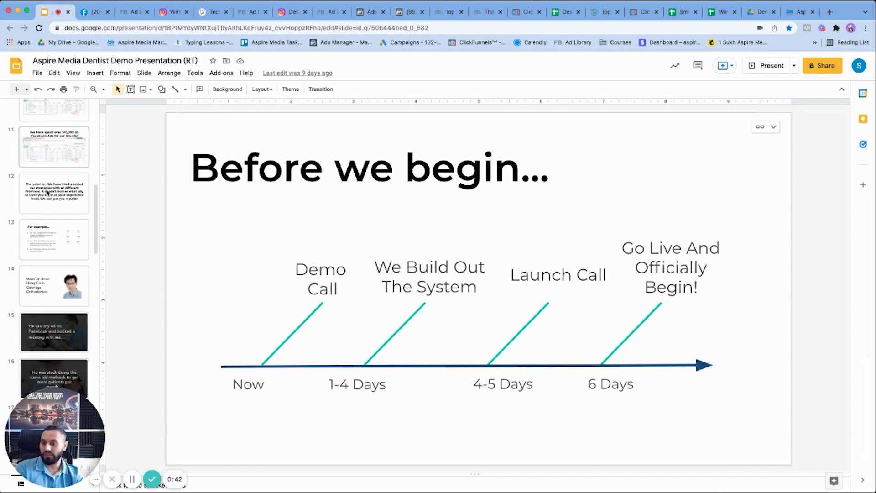
scroll(65, 262, down, 10)
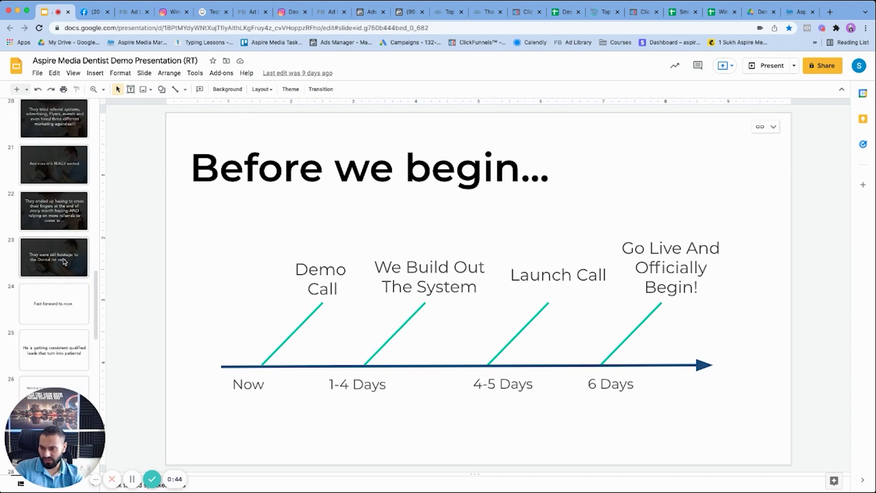
scroll(65, 260, down, 1)
scroll(62, 200, up, 20)
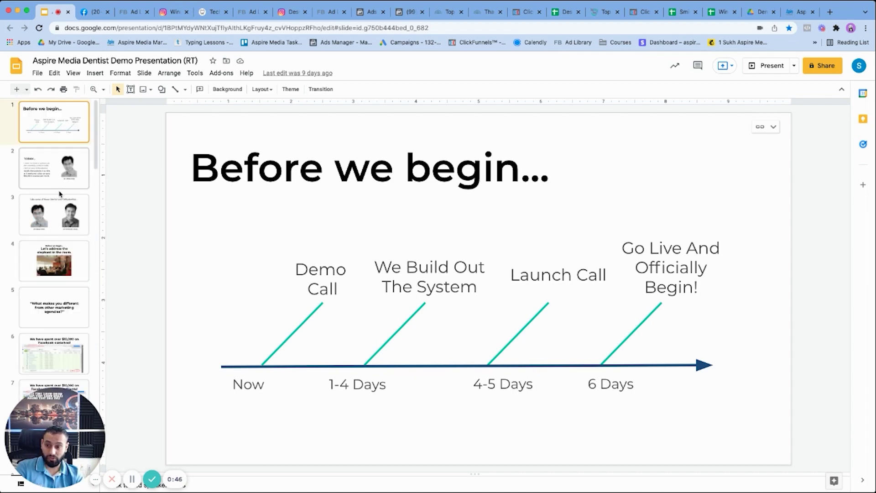
scroll(61, 219, down, 20)
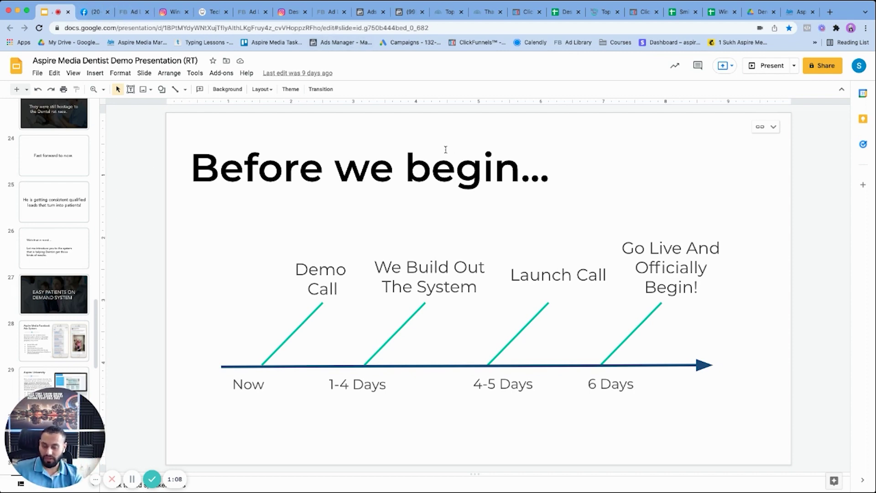
Step: Close and reopen the Facebook tab, then bring up Winnipeg North Dental's Technology page
click(137, 15)
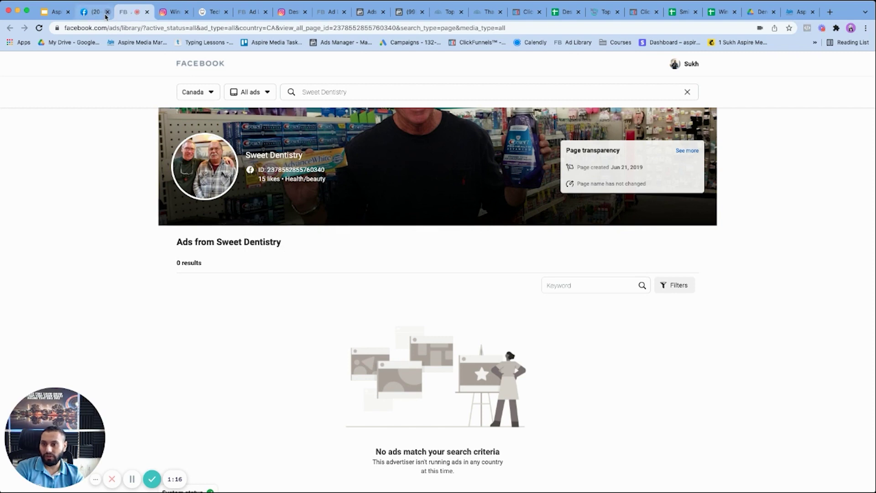
click(107, 14)
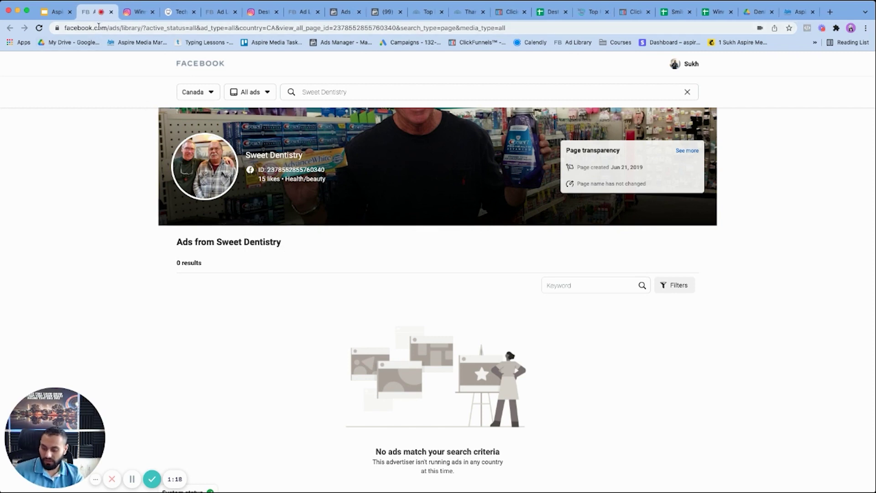
key(super+shift+t)
click(211, 12)
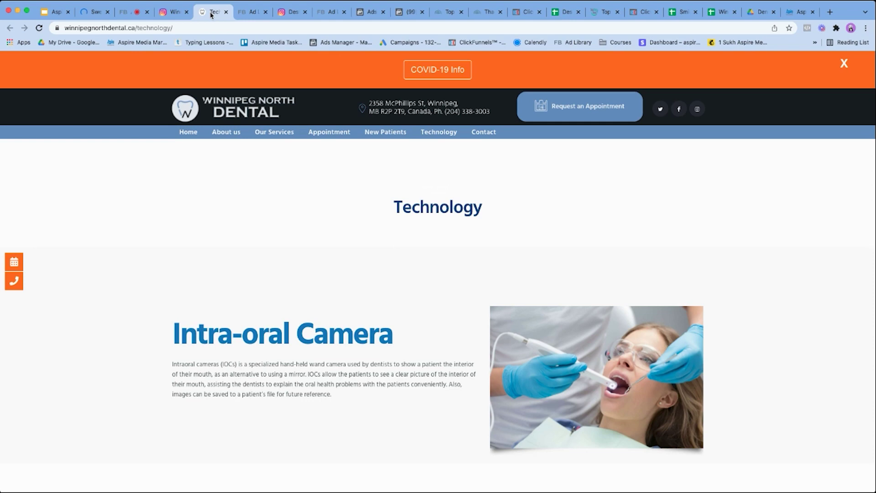
Step: Highlight the winnipegnorthdental Instagram profile's name, stats and bio to point them out
click(167, 15)
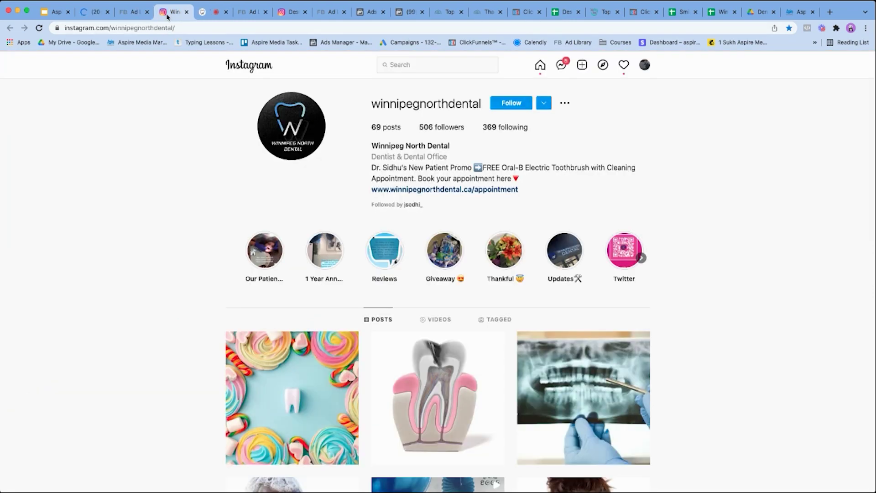
drag(205, 98, 736, 299)
click(766, 275)
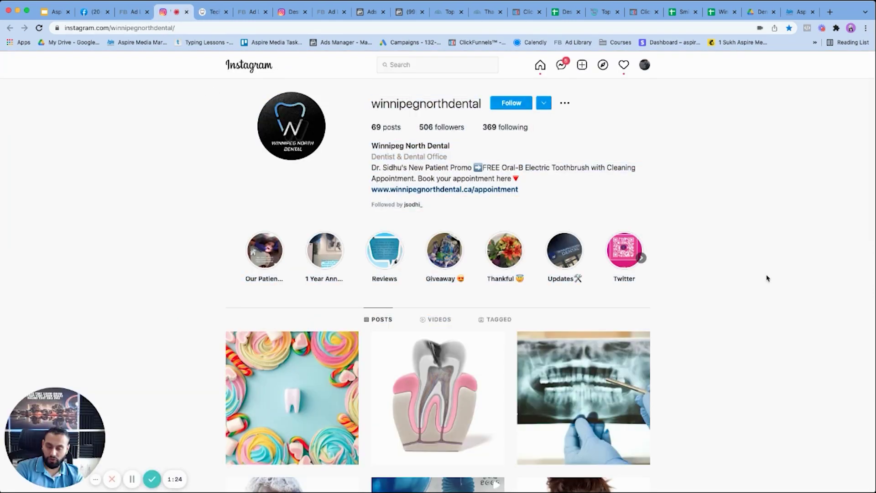
drag(113, 113, 713, 241)
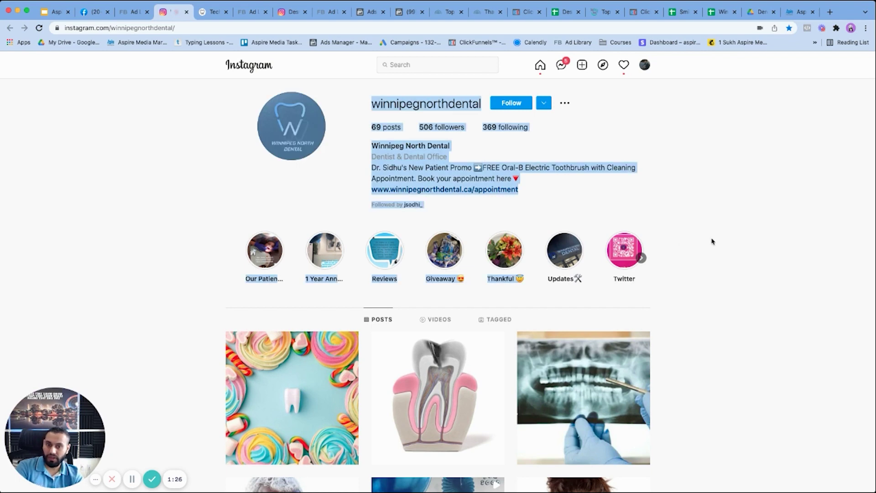
click(712, 242)
drag(226, 123, 689, 323)
click(673, 273)
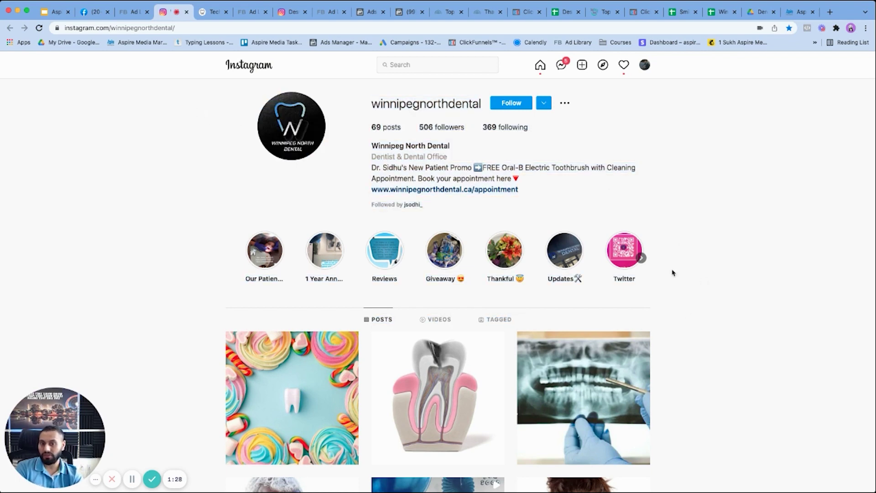
drag(215, 135, 710, 166)
click(710, 168)
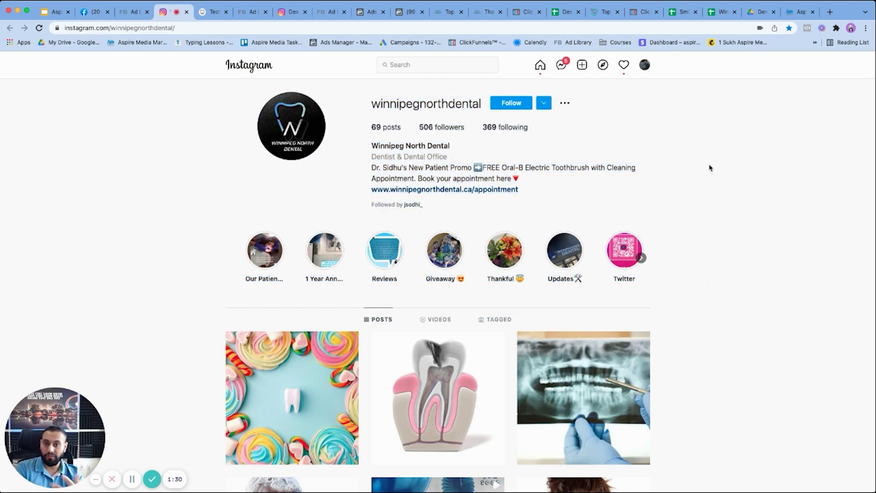
Step: Switch to Winnipeg North Dental's Facebook Ad Library page and scroll its ads briefly
click(250, 11)
scroll(193, 147, down, 4)
scroll(88, 166, up, 6)
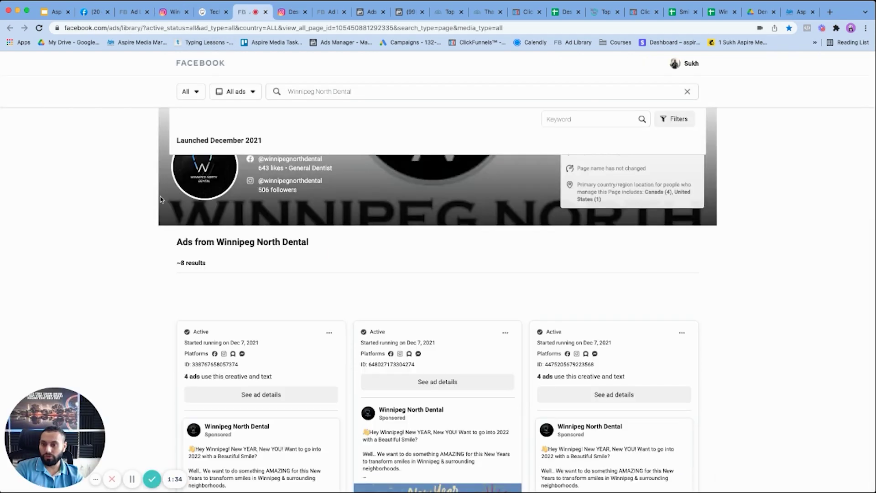
Step: Scroll through Winnipeg North Dental's roughly 8 library ads, glance at Sweet Dentistry's, then return to Instagram
key(super+a)
click(775, 324)
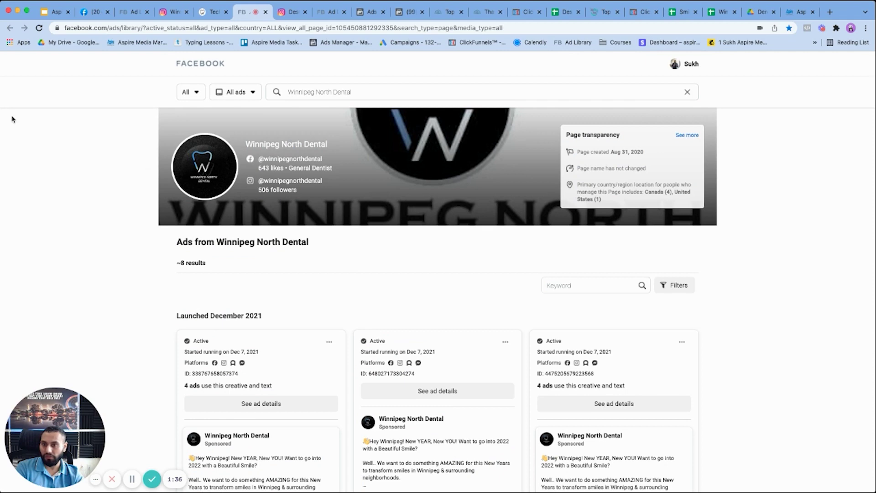
scroll(405, 159, down, 2)
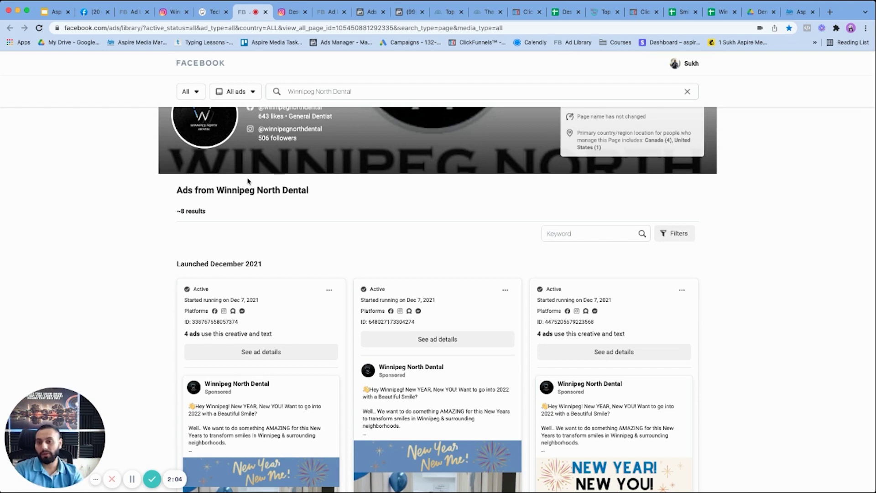
scroll(260, 214, up, 2)
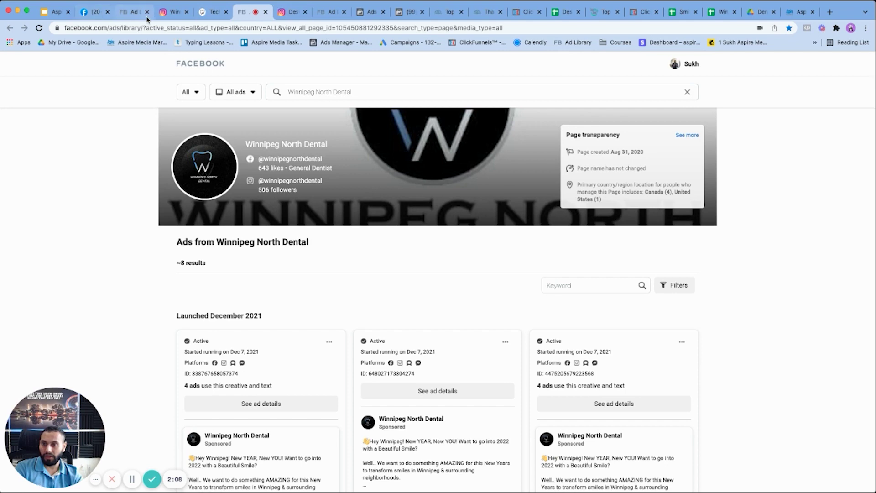
click(129, 13)
click(182, 12)
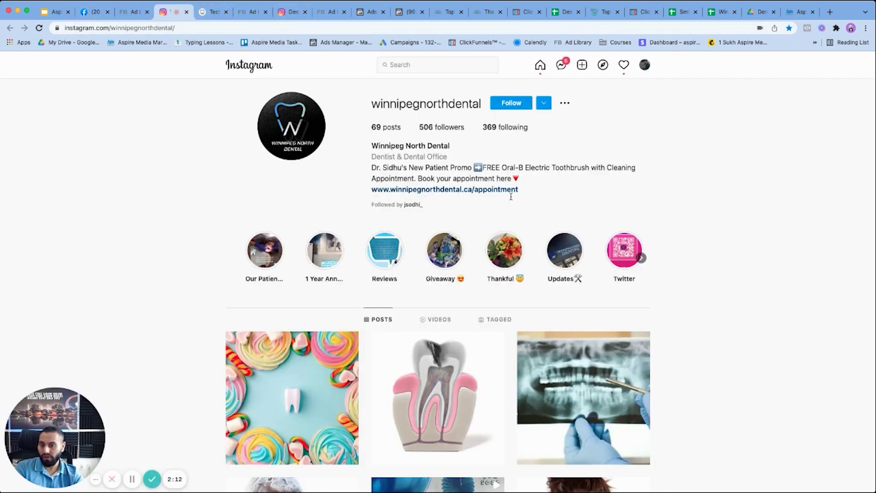
Step: Scroll down through winnipegnorthdental's Instagram post grid and back up toward the header
scroll(720, 201, down, 3)
scroll(182, 244, down, 1)
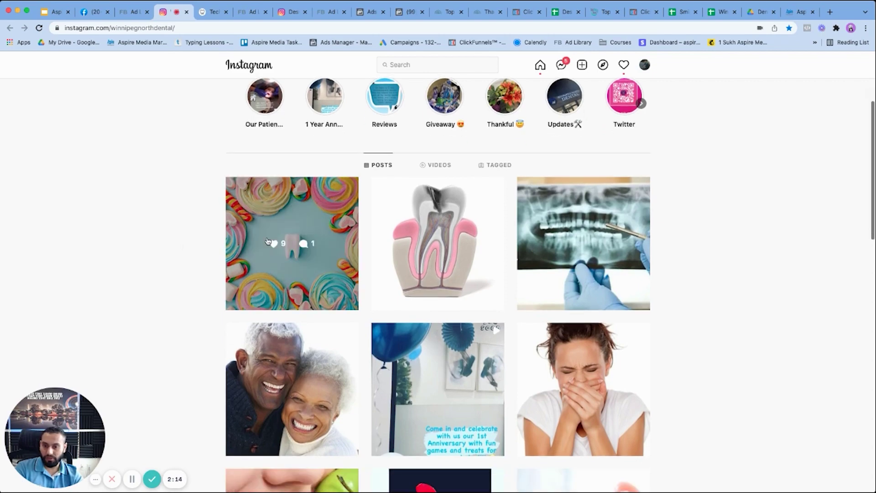
scroll(186, 271, down, 5)
scroll(592, 367, down, 4)
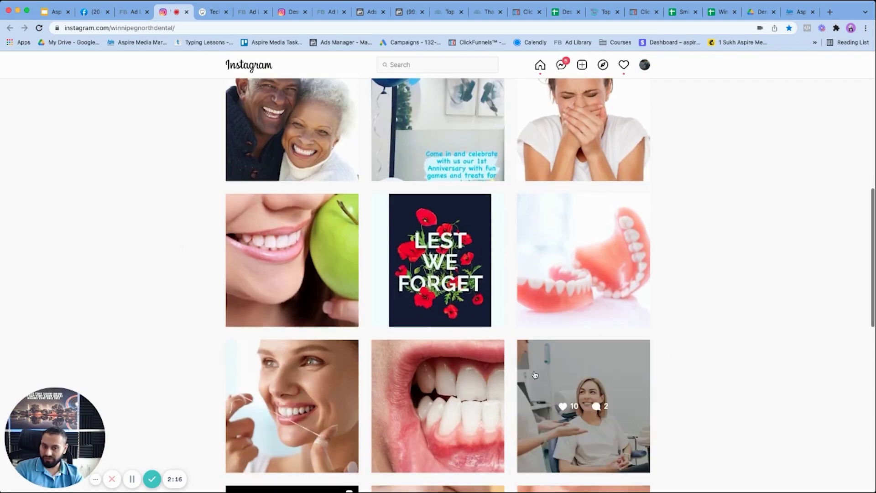
scroll(581, 356, down, 6)
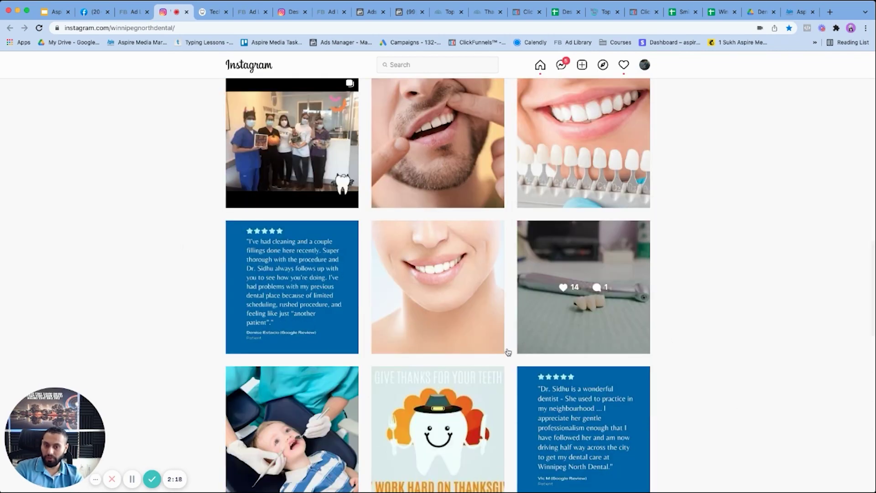
scroll(464, 362, up, 20)
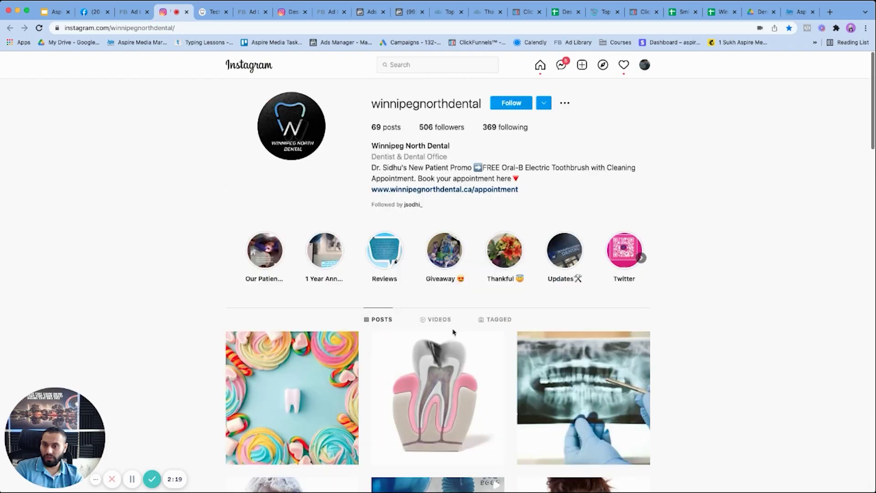
Step: Look over the Sweet Dentistry Facebook page, then switch to the Black Friday ad set in Ads Manager
click(93, 12)
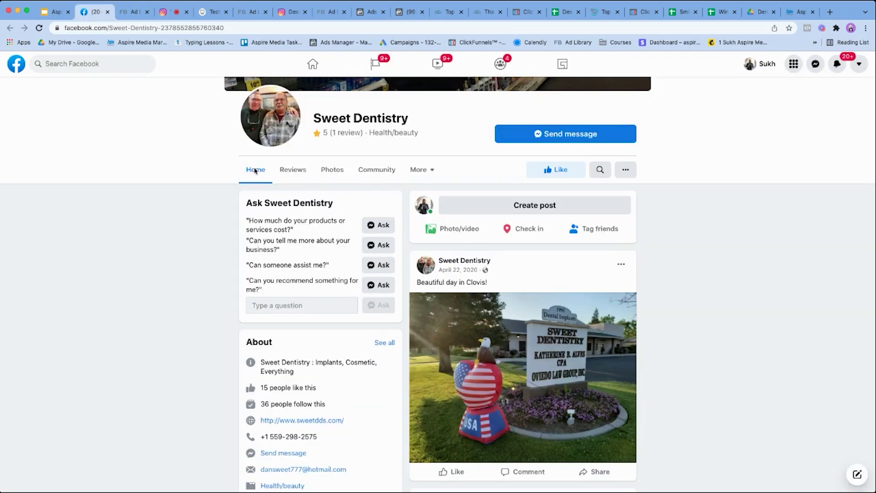
scroll(524, 241, down, 4)
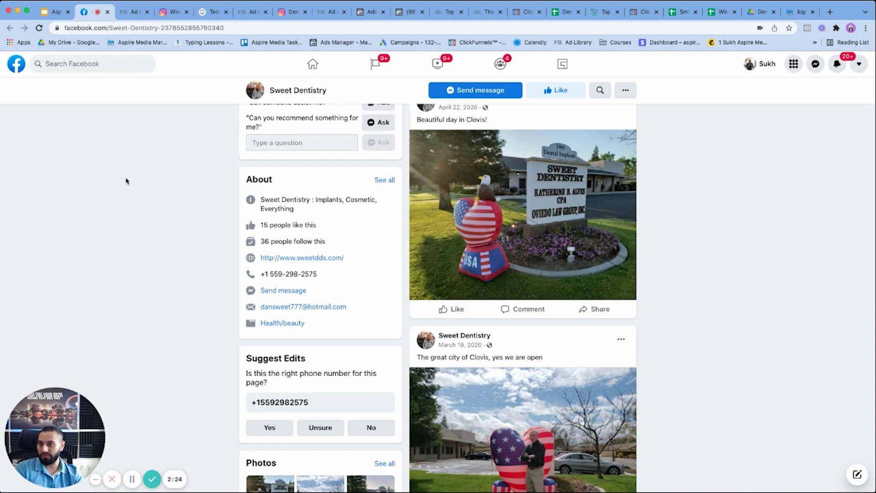
scroll(125, 180, up, 4)
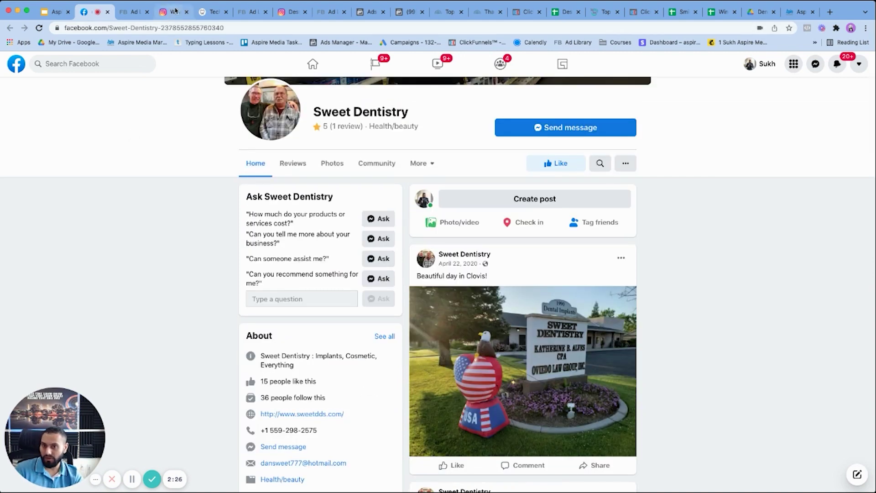
click(365, 17)
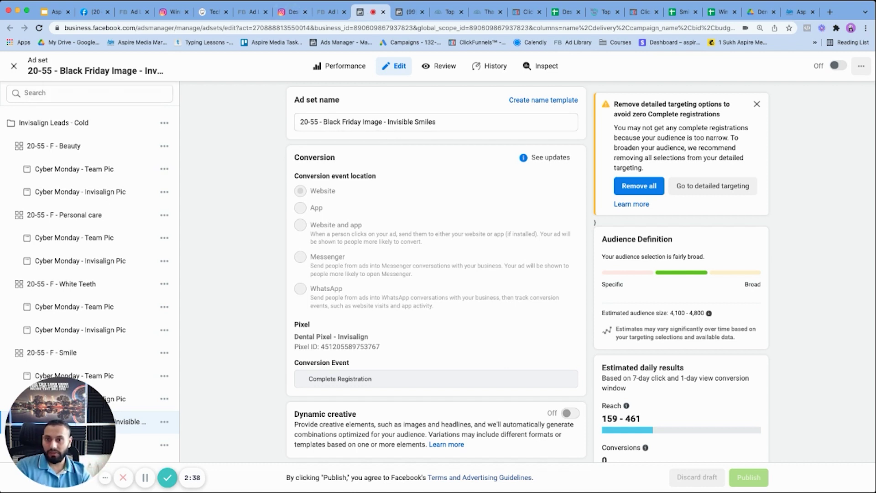
Step: Open a 'Cyber Monday - Team Pic' ad from the campaign tree
drag(406, 118, 74, 27)
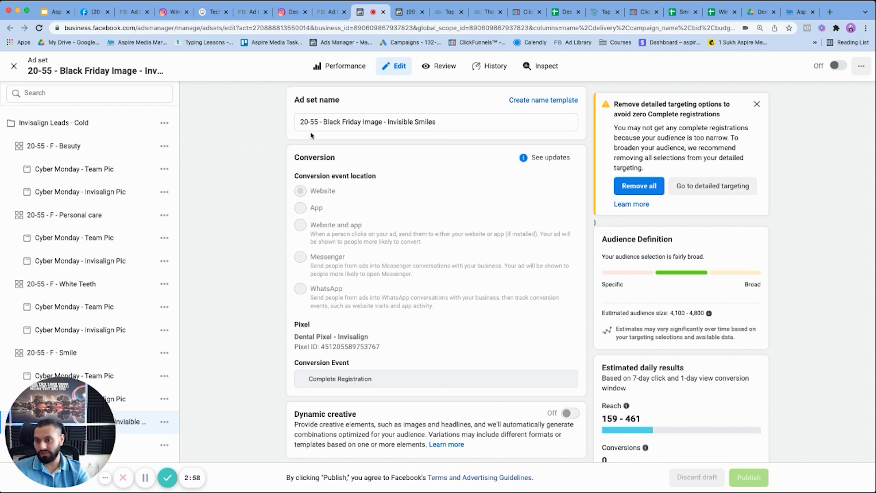
click(110, 170)
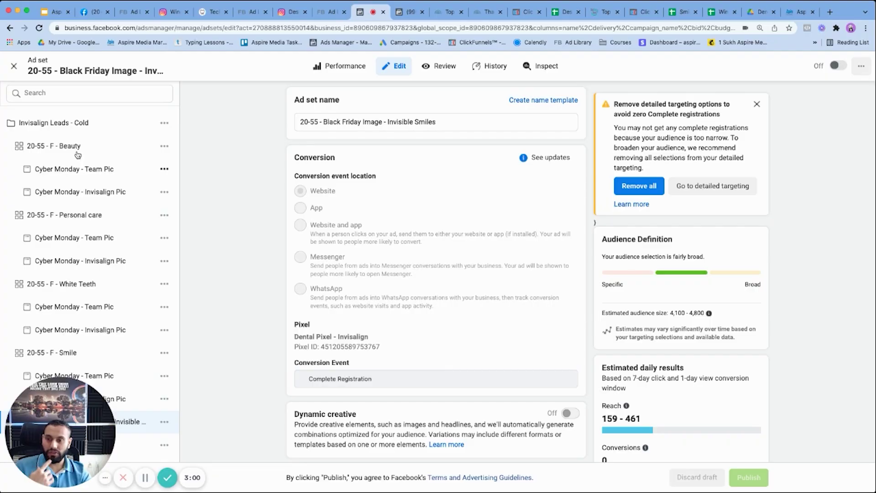
Step: Open the '20-55 - F - Beauty' ad set and view its $10.00 CAD budget starting Nov 29, 2021
click(77, 153)
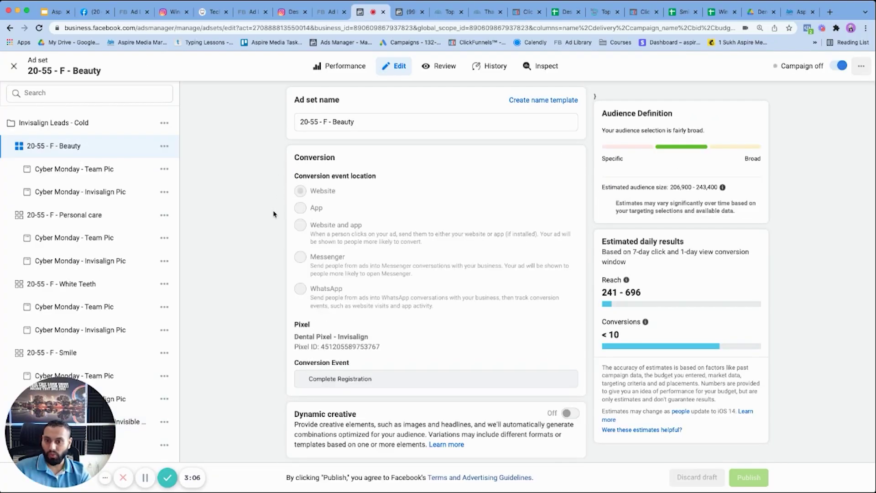
scroll(273, 232, down, 1)
scroll(277, 249, down, 10)
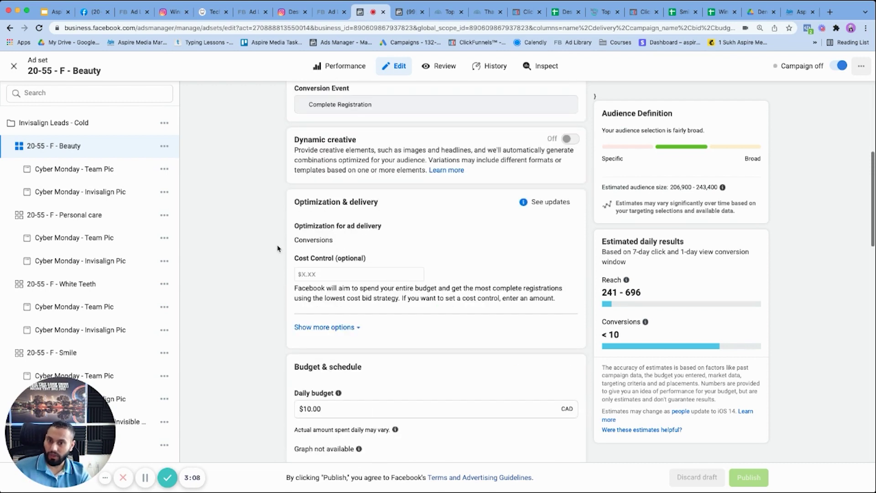
scroll(276, 252, down, 3)
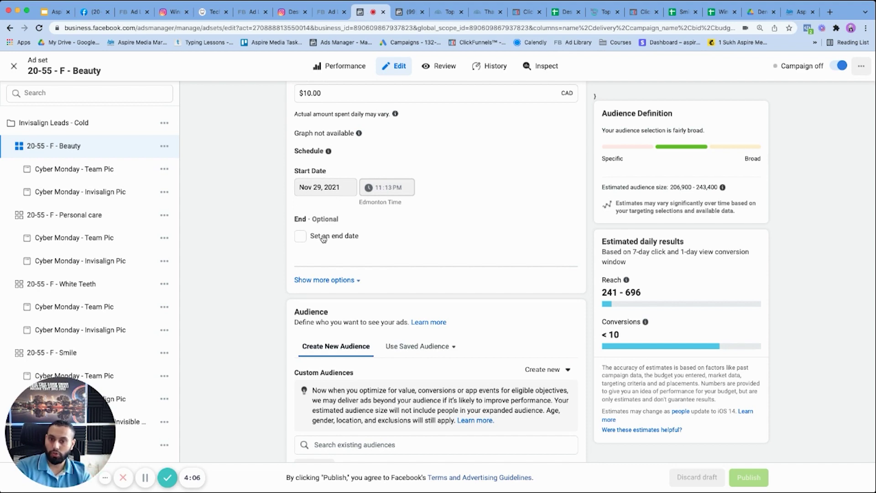
Step: Edit the Beauty ad set's locations and center the map on the 8-mile Calgary radius
scroll(256, 229, up, 5)
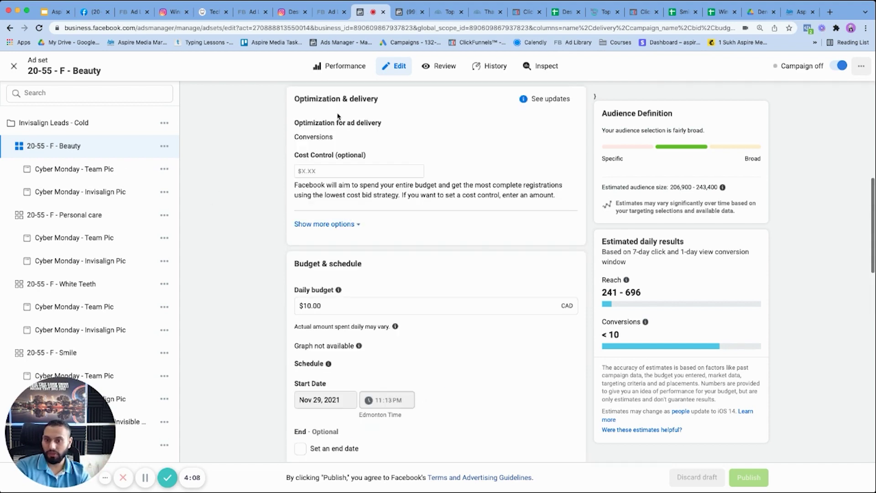
scroll(294, 259, down, 10)
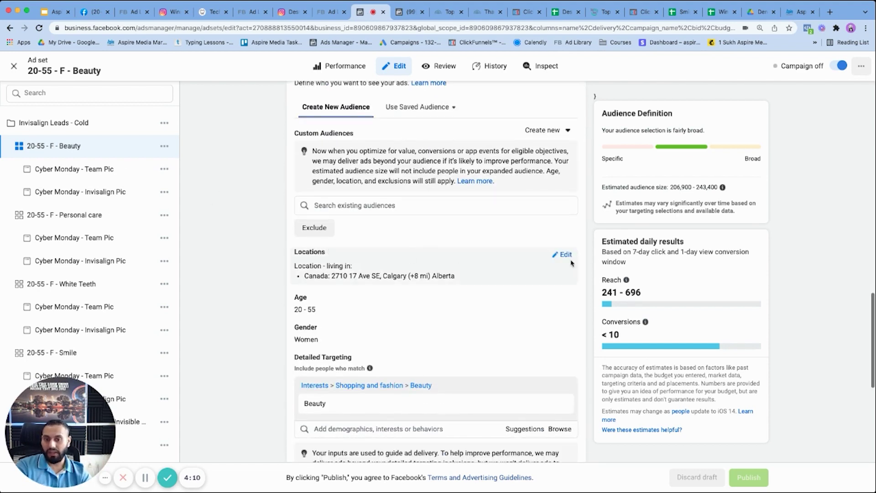
click(567, 255)
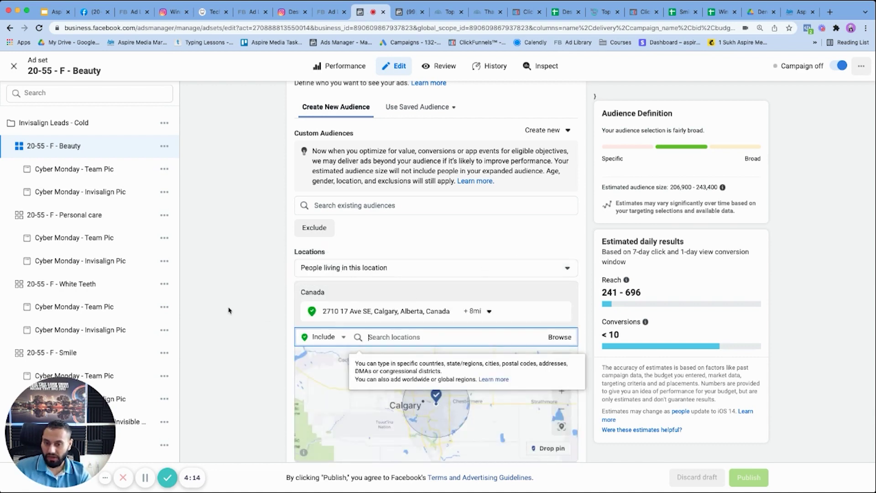
scroll(428, 398, up, 3)
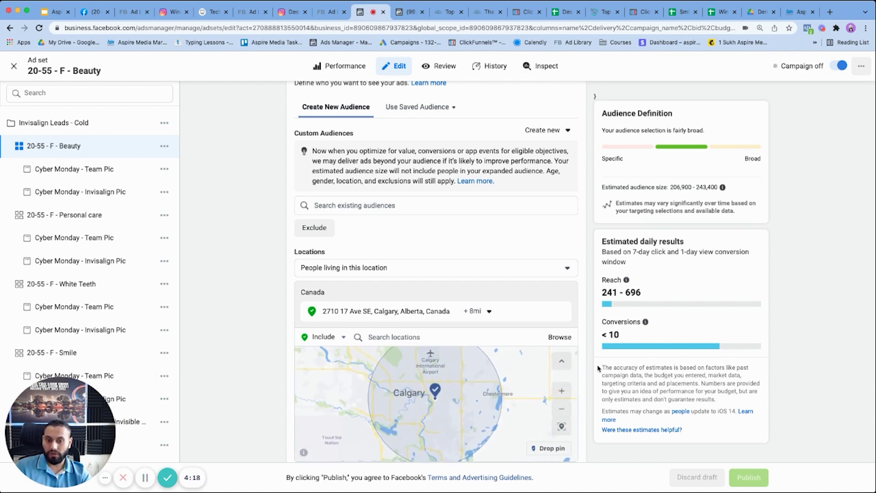
scroll(593, 371, down, 1)
scroll(596, 370, down, 3)
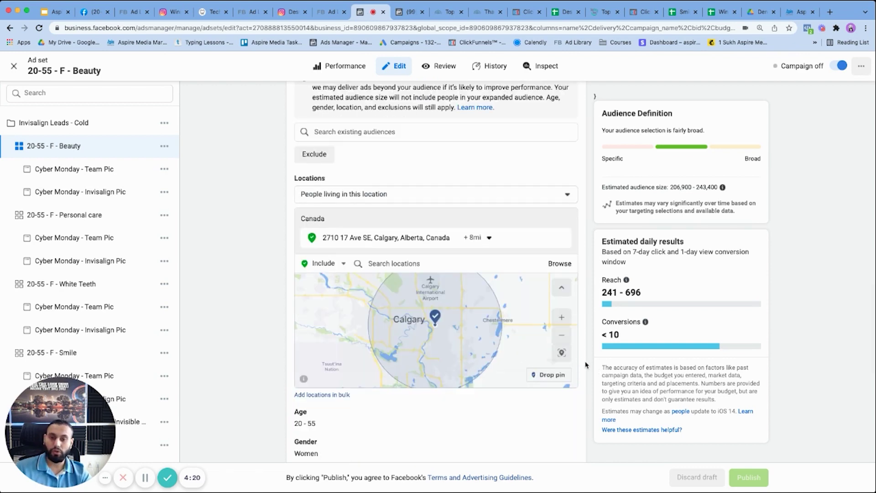
drag(468, 297, 465, 315)
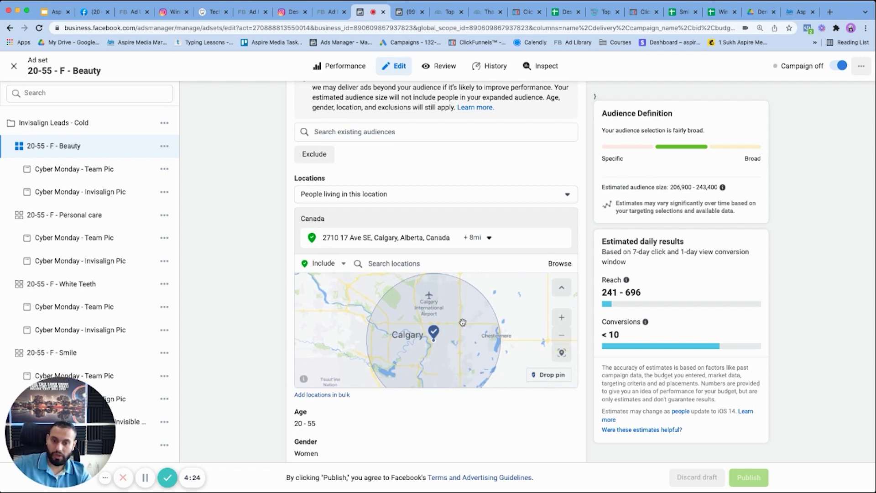
drag(463, 322, 463, 311)
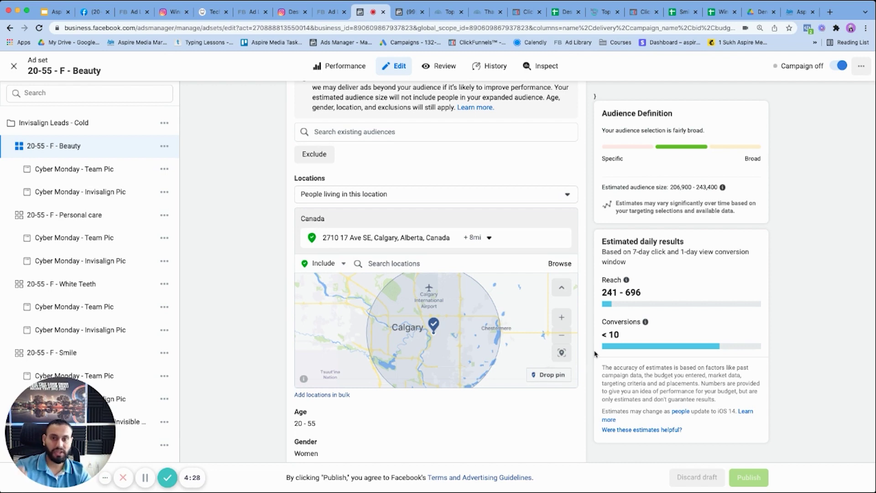
scroll(266, 367, down, 2)
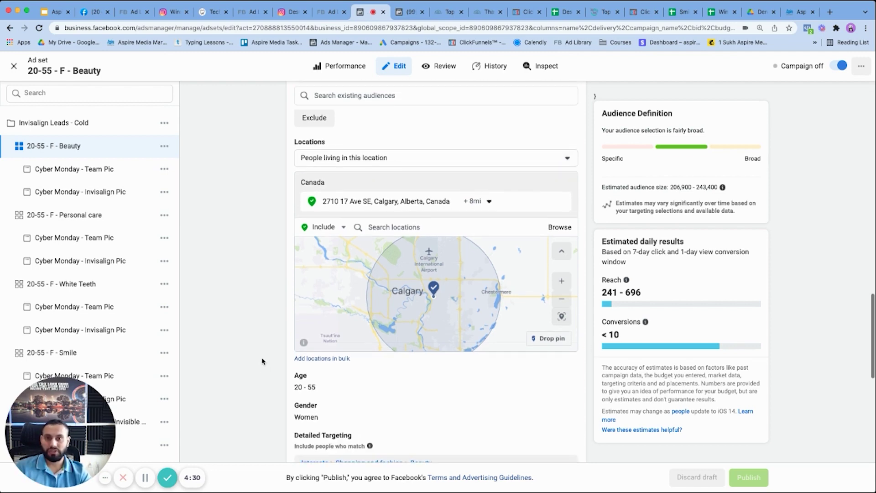